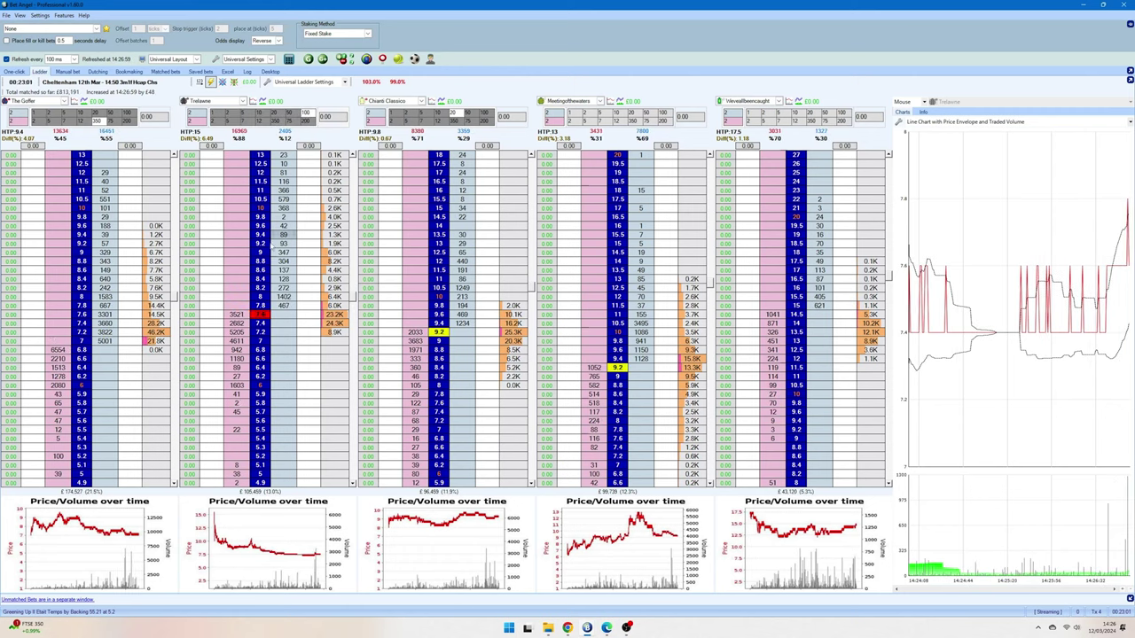
Lay Trelawne at 7.8 and 7.6, queue backs at 8.2, 8.6 and 8.8, then green up
{"action": "left_click", "coordinate": [255, 312]}
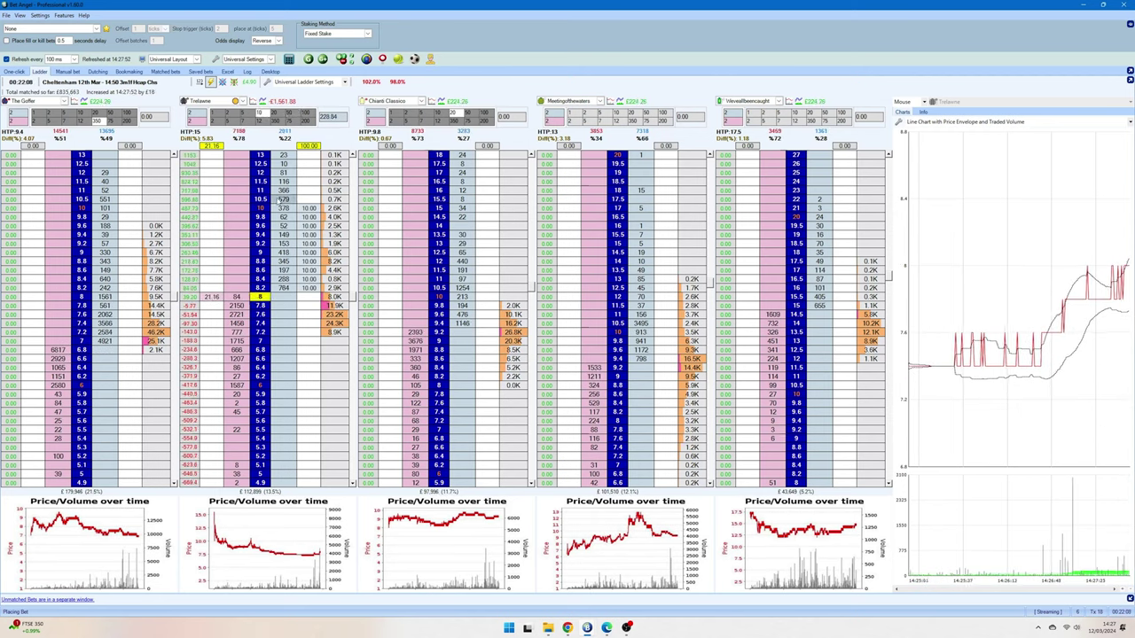
{"action": "left_click", "coordinate": [288, 287]}
{"action": "left_click", "coordinate": [286, 269]}
{"action": "left_click", "coordinate": [285, 261]}
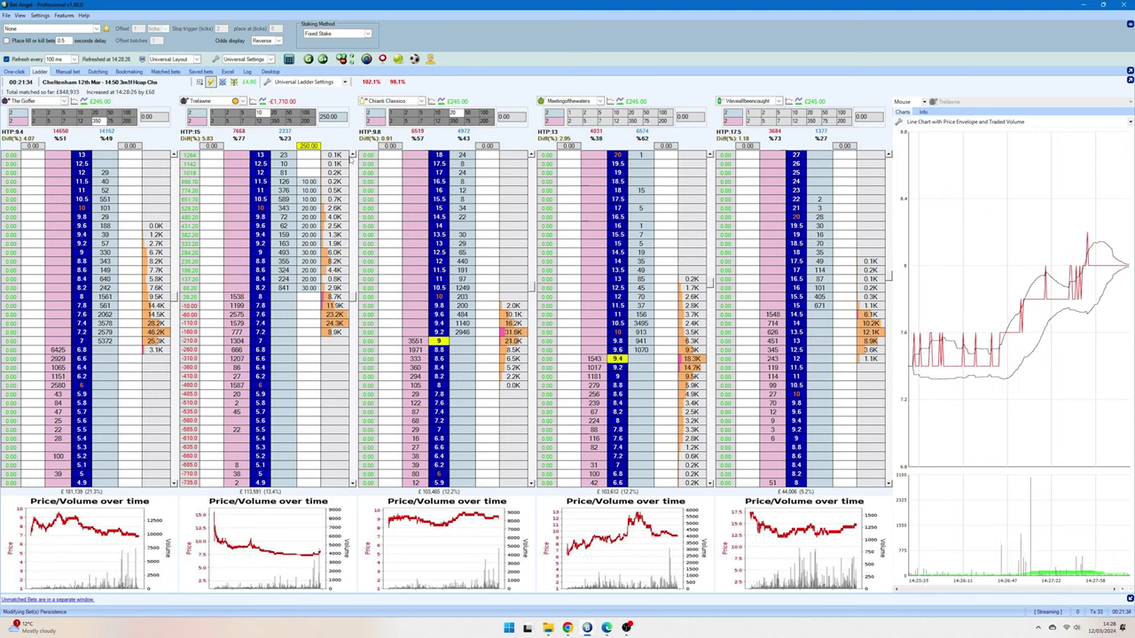
{"action": "scroll", "coordinate": [273, 337], "scroll_direction": "up", "scroll_amount": 3}
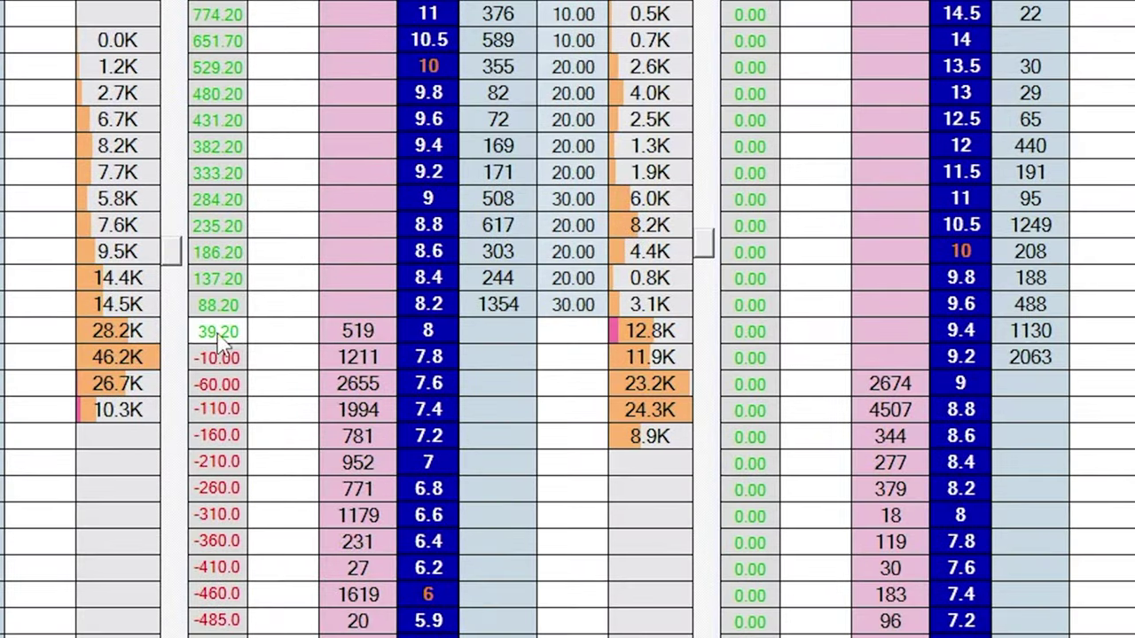
{"action": "left_click", "coordinate": [218, 336]}
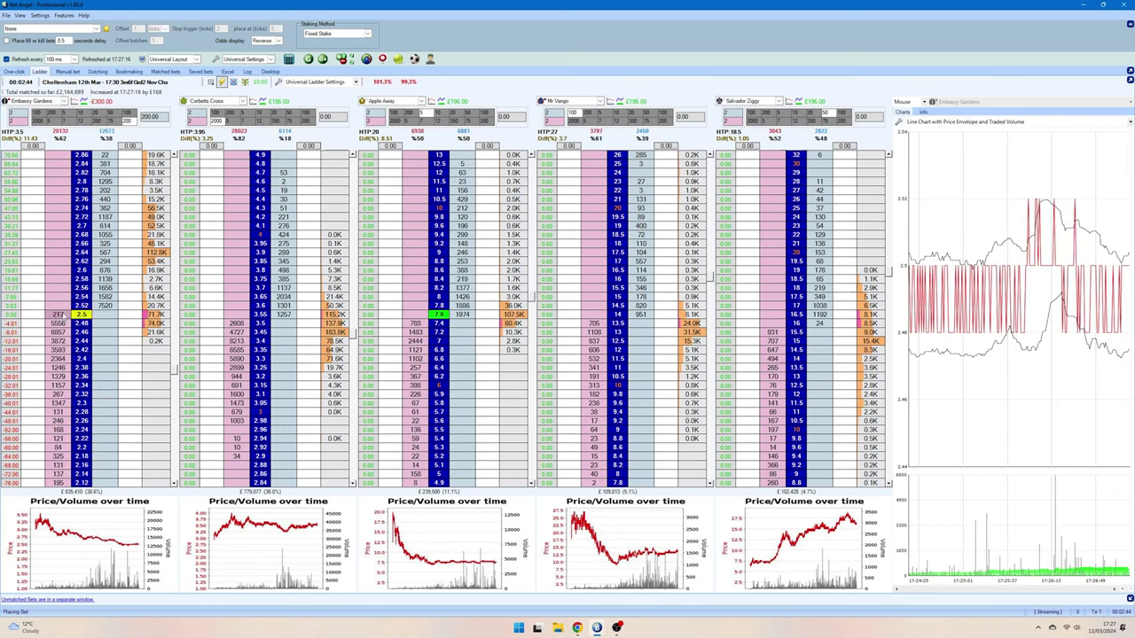
Lay Embassy Gardens three more times at 2.5, 200 each
{"action": "left_click", "coordinate": [61, 314]}
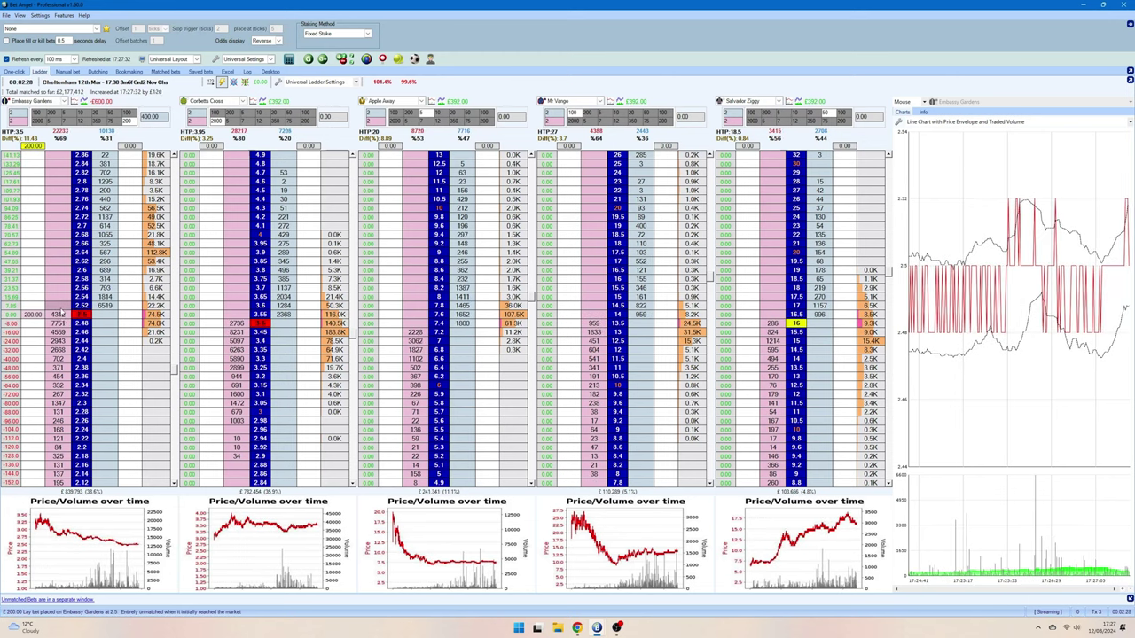
{"action": "left_click", "coordinate": [60, 315]}
{"action": "left_click", "coordinate": [61, 315]}
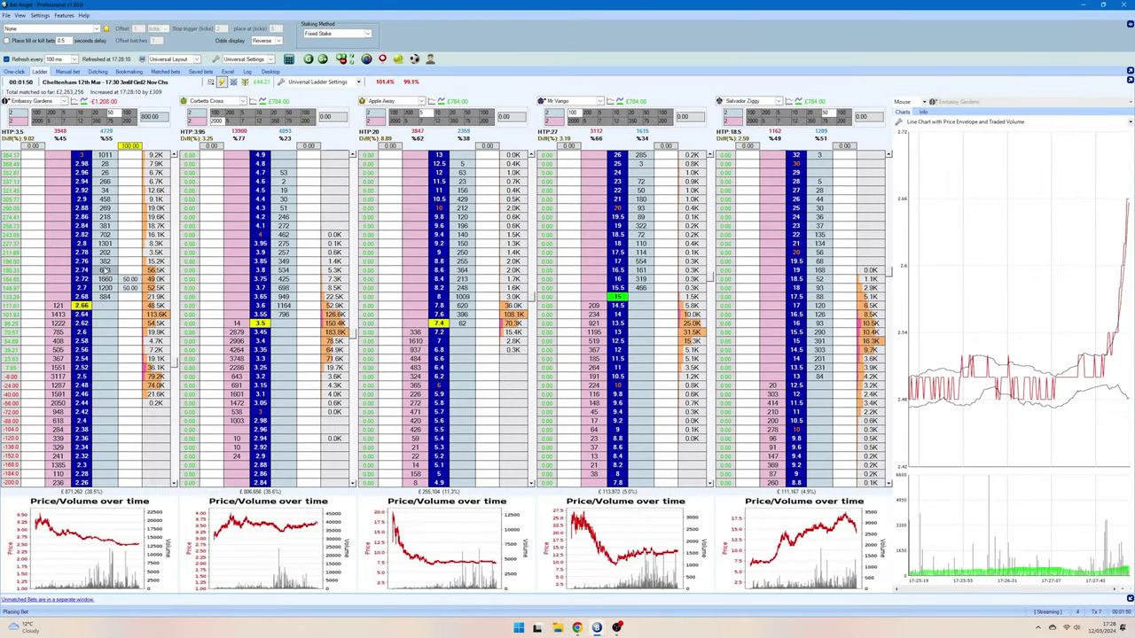
Back Embassy Gardens for 50 at 2.74–3.0, then place and move a 34.81 balancing back
{"action": "left_click", "coordinate": [104, 270]}
{"action": "left_click", "coordinate": [104, 252]}
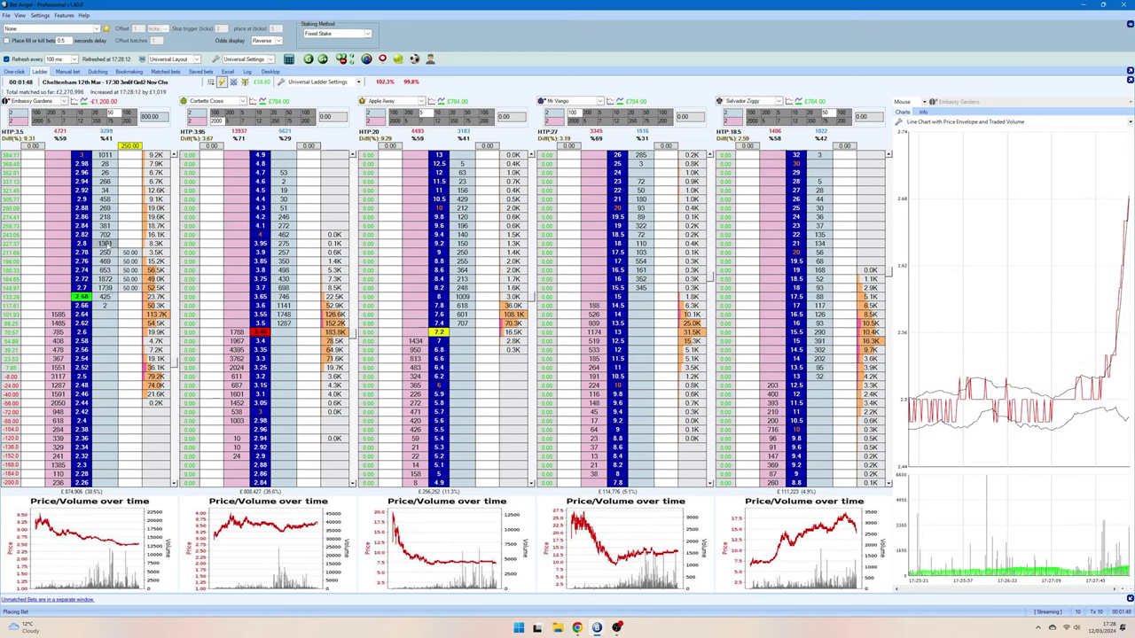
{"action": "left_click", "coordinate": [104, 243]}
{"action": "left_click", "coordinate": [105, 226]}
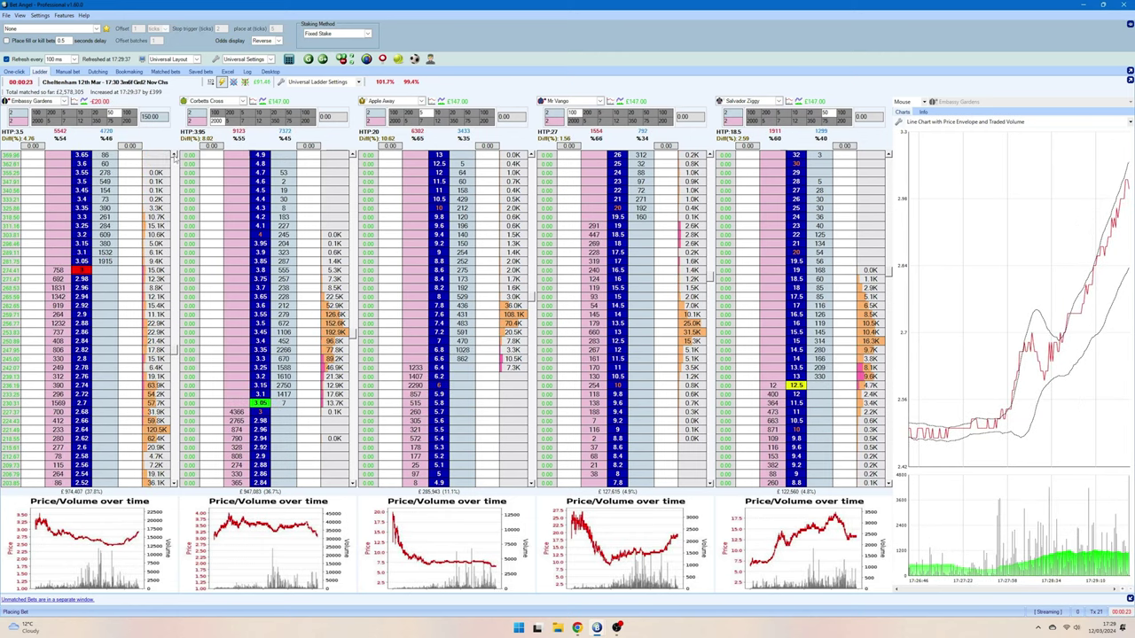
{"action": "left_click", "coordinate": [105, 271]}
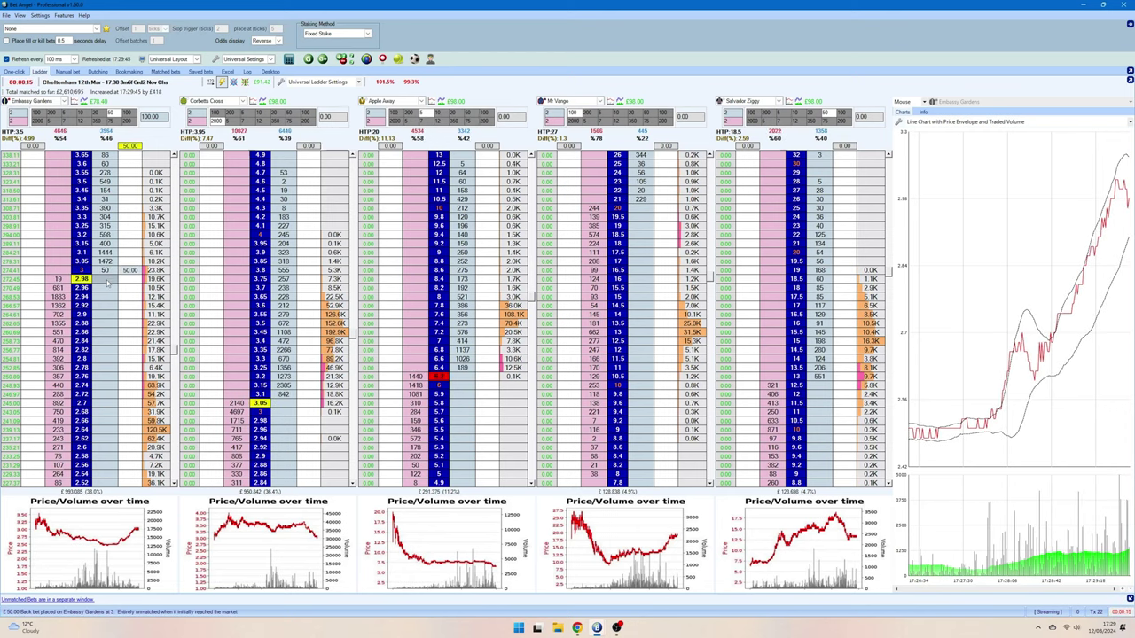
{"action": "left_click", "coordinate": [114, 296]}
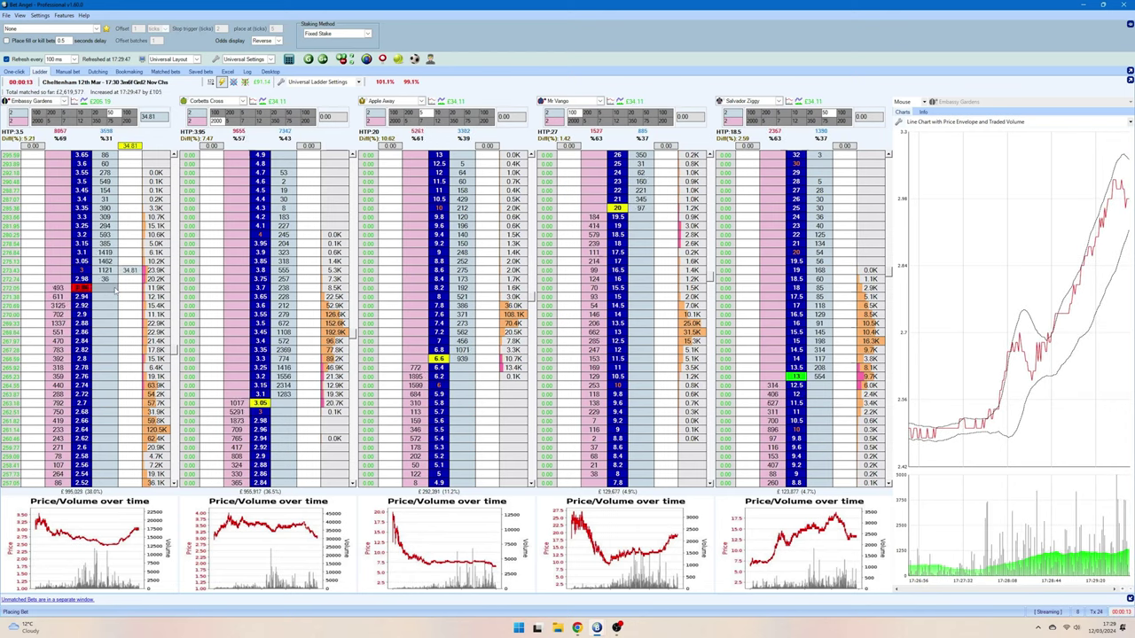
{"action": "left_click", "coordinate": [116, 289]}
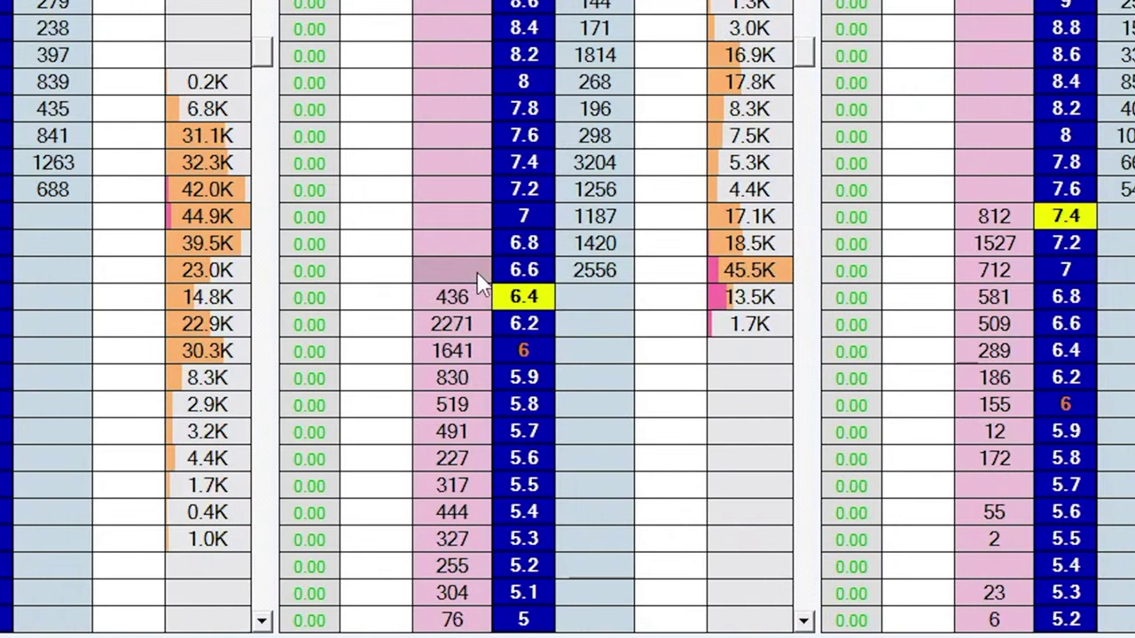
Lay Saint Roi at 6.6 and 6.8, merging both orders into one at 6.8
{"action": "left_click", "coordinate": [478, 272]}
{"action": "left_click", "coordinate": [448, 243]}
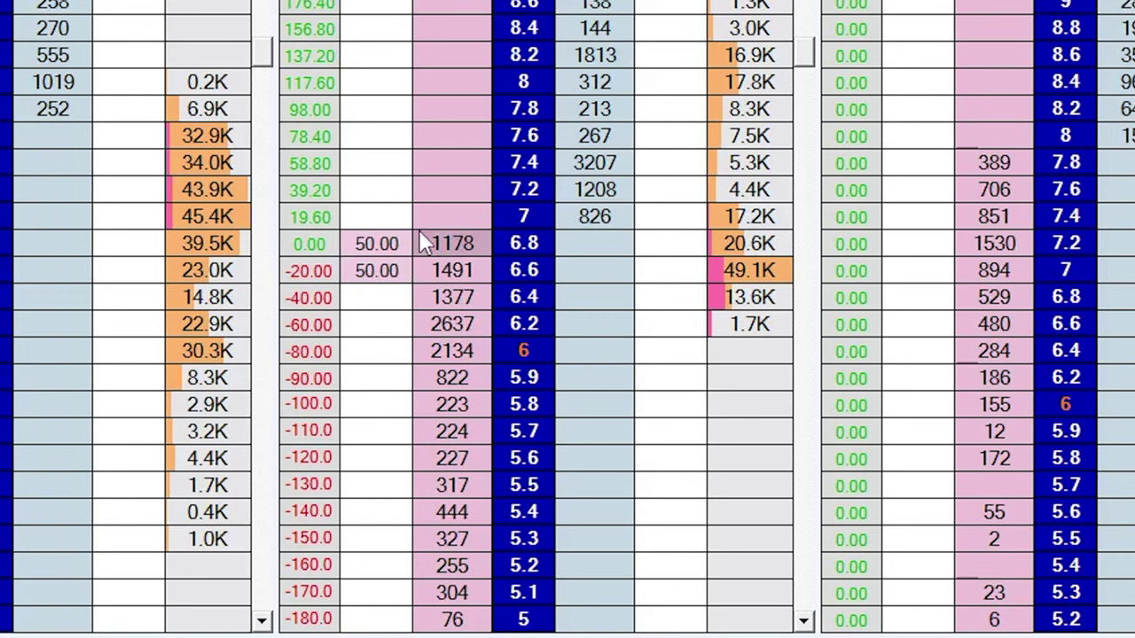
{"action": "left_click", "coordinate": [424, 243]}
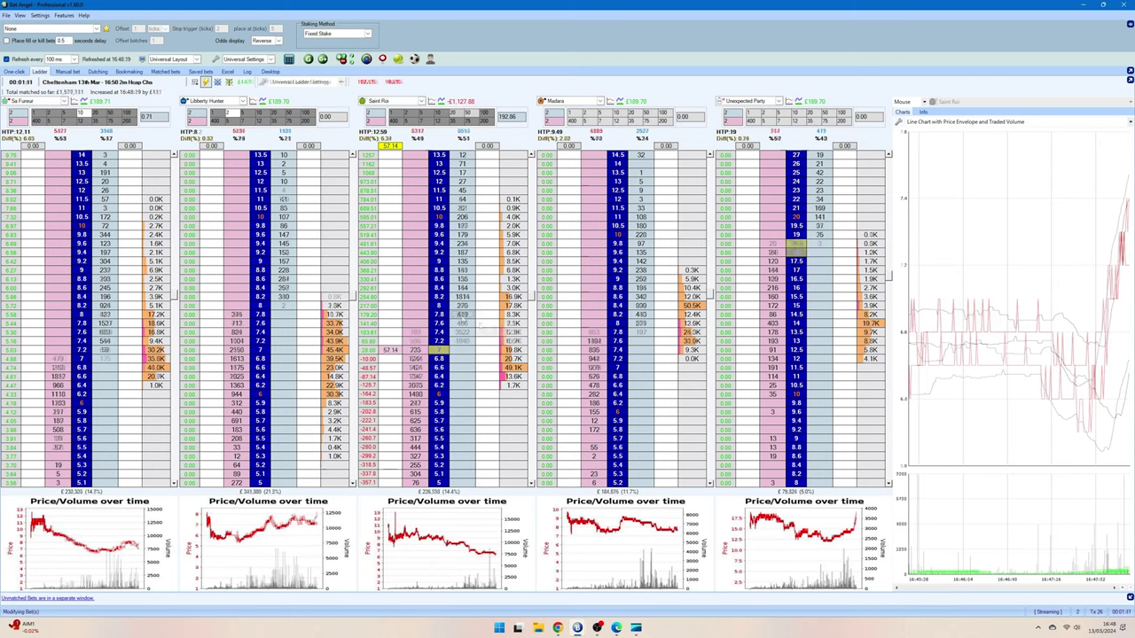
Back Saint Roi at 7.8, 8 and 20 at 8.4, then cancel the unmatched backs
{"action": "left_click", "coordinate": [461, 314]}
{"action": "left_click", "coordinate": [459, 305]}
{"action": "left_click", "coordinate": [462, 287]}
{"action": "left_click", "coordinate": [405, 354]}
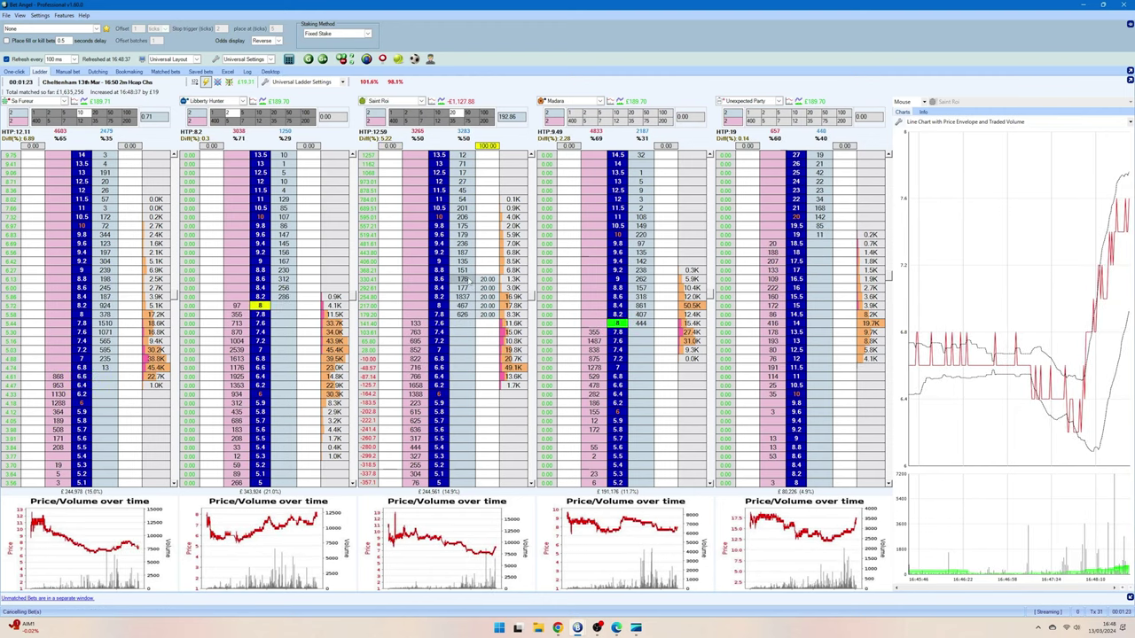
Re-place Saint Roi backs at 8.2–9.2, back 40 at 8.6, and green up
{"action": "left_click", "coordinate": [462, 252]}
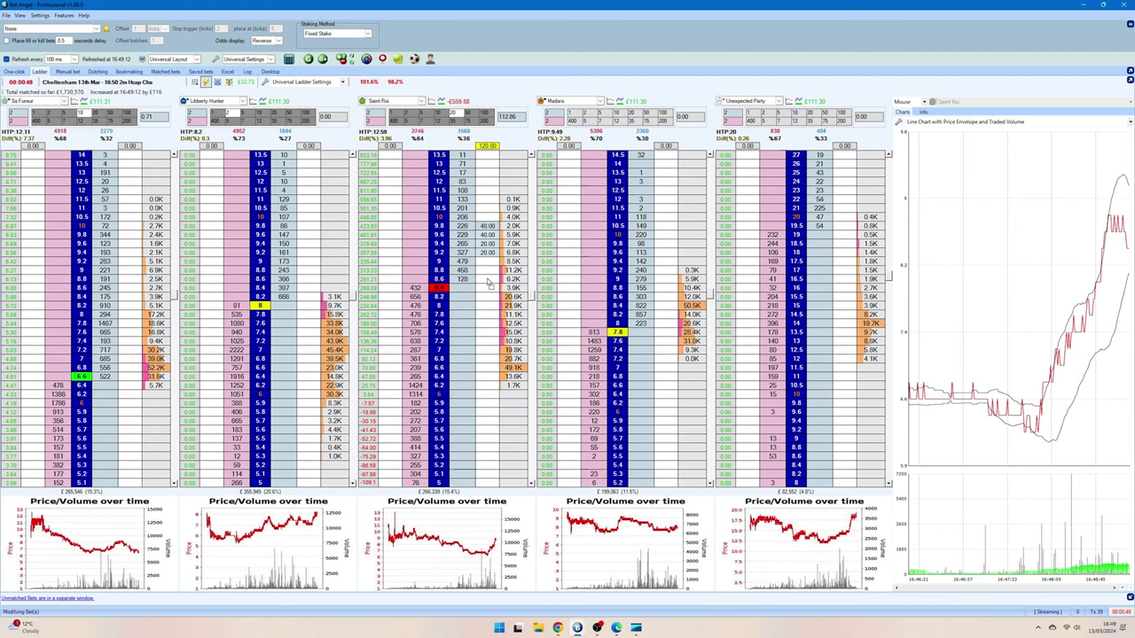
{"action": "left_click", "coordinate": [488, 282]}
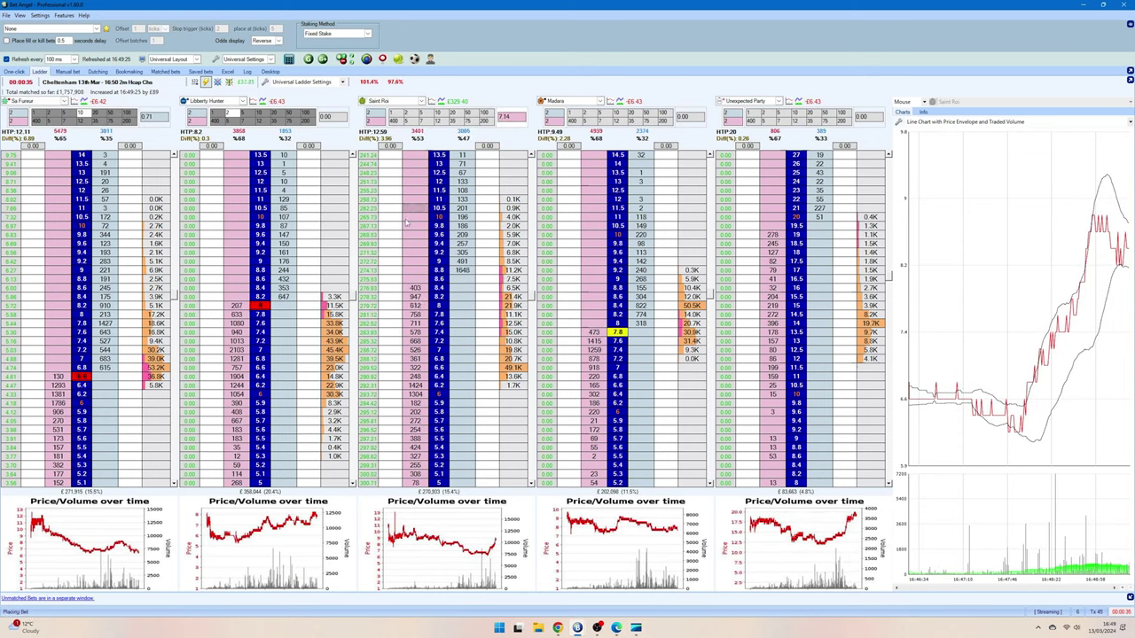
{"action": "left_click", "coordinate": [252, 81]}
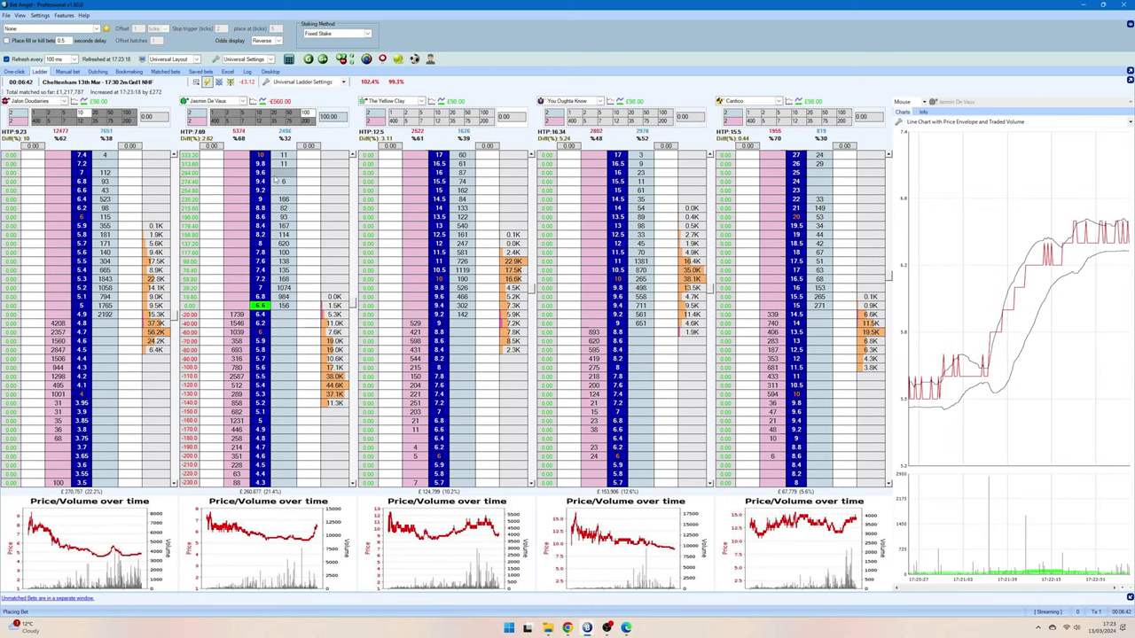
Add a 100.00 lay on Jasmin De Vaux at 6.6, doubling the position
{"action": "left_click", "coordinate": [239, 306]}
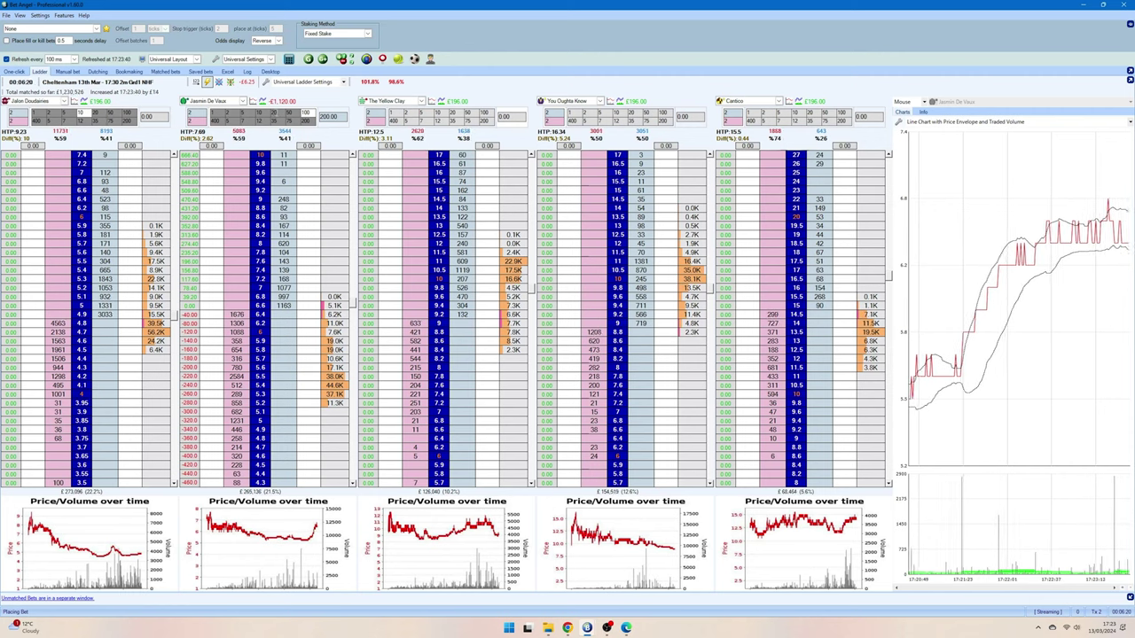
Queue seven 20.00 back orders on Jasmin De Vaux, from 6.8 and 7.2 up to 8.6
{"action": "left_click", "coordinate": [288, 291]}
{"action": "left_click", "coordinate": [285, 277]}
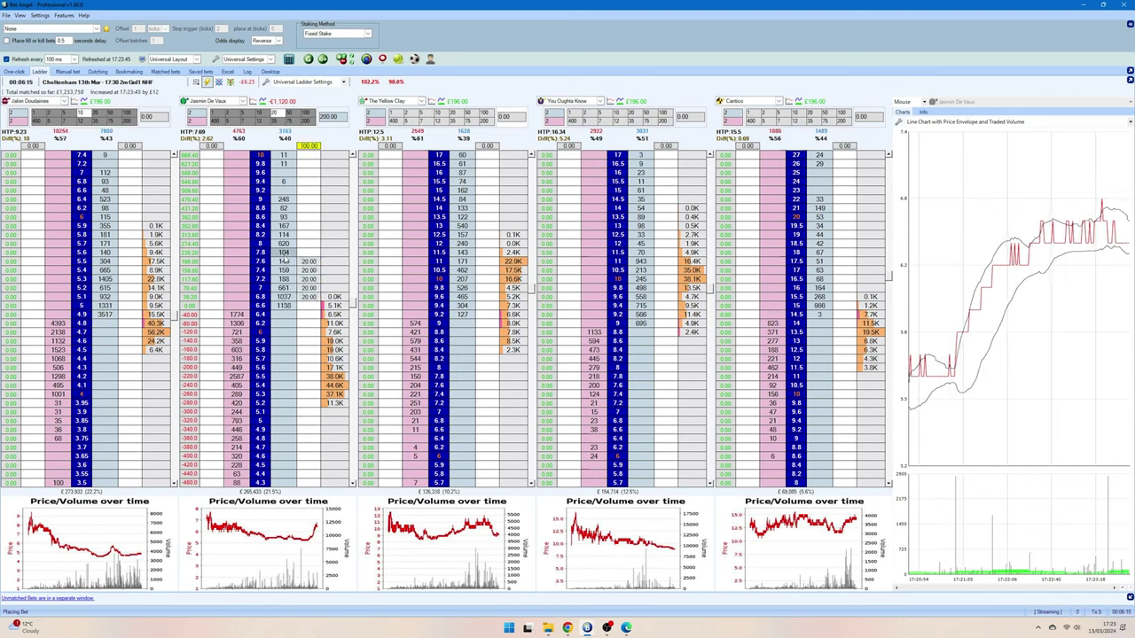
{"action": "left_click", "coordinate": [285, 252]}
{"action": "left_click", "coordinate": [285, 243]}
{"action": "left_click", "coordinate": [286, 234]}
{"action": "left_click", "coordinate": [285, 225]}
{"action": "left_click", "coordinate": [286, 216]}
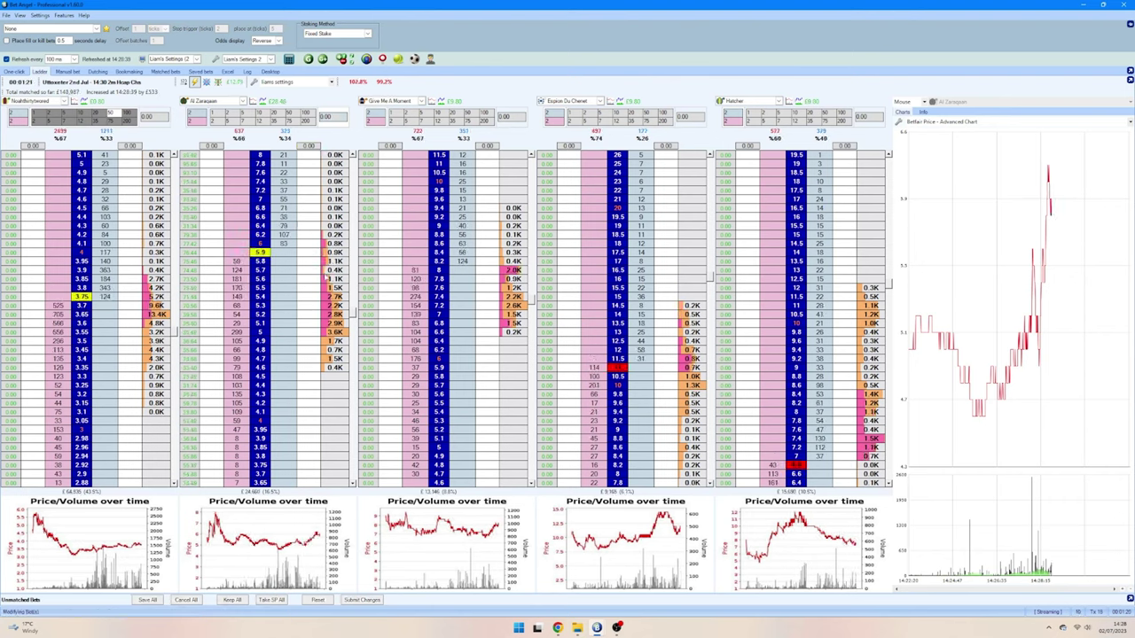
Green up Al Zaraqaan, lay Shakem Uparry 200 at 8.4, queue 20.00 backs at 9.2–9.8 and 60.00 at 12
{"action": "left_click", "coordinate": [235, 82]}
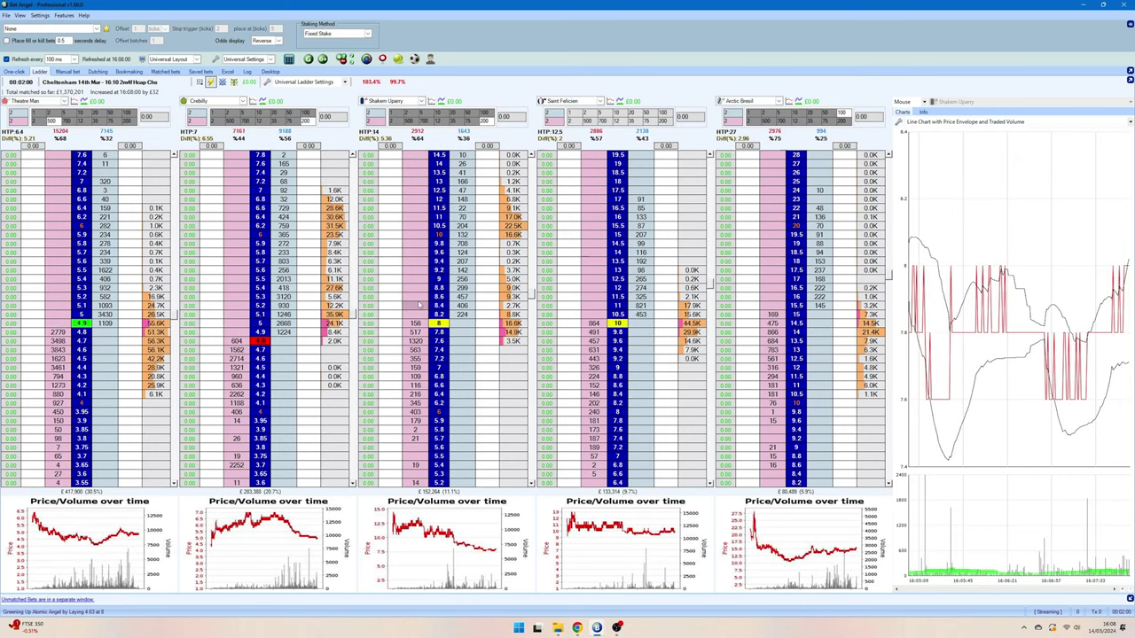
{"action": "left_click", "coordinate": [421, 304]}
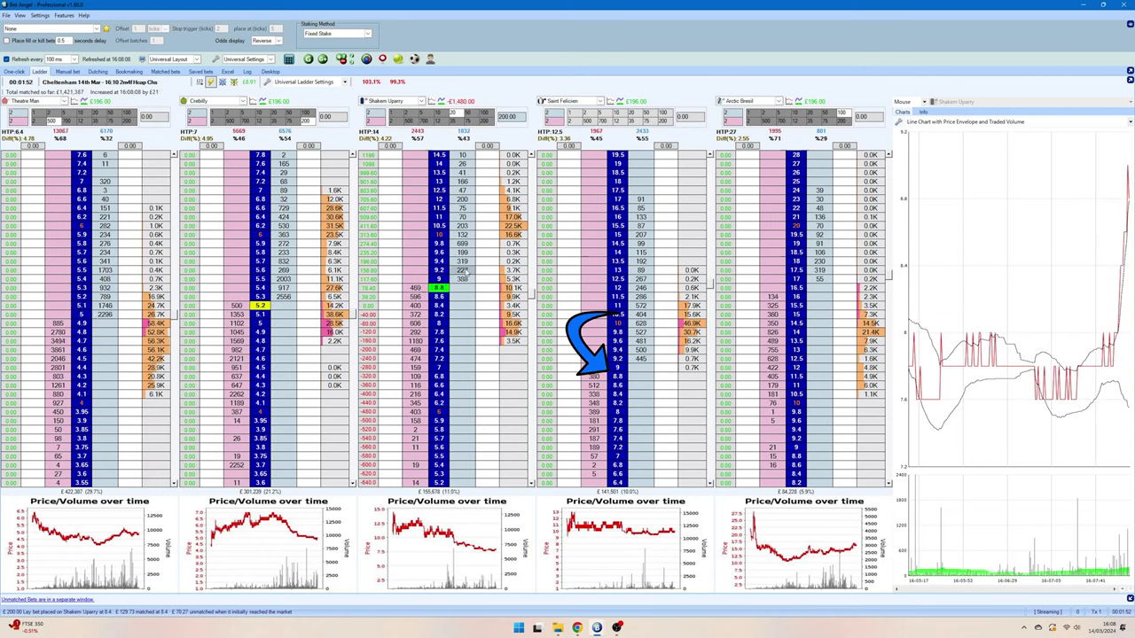
{"action": "left_click", "coordinate": [462, 263]}
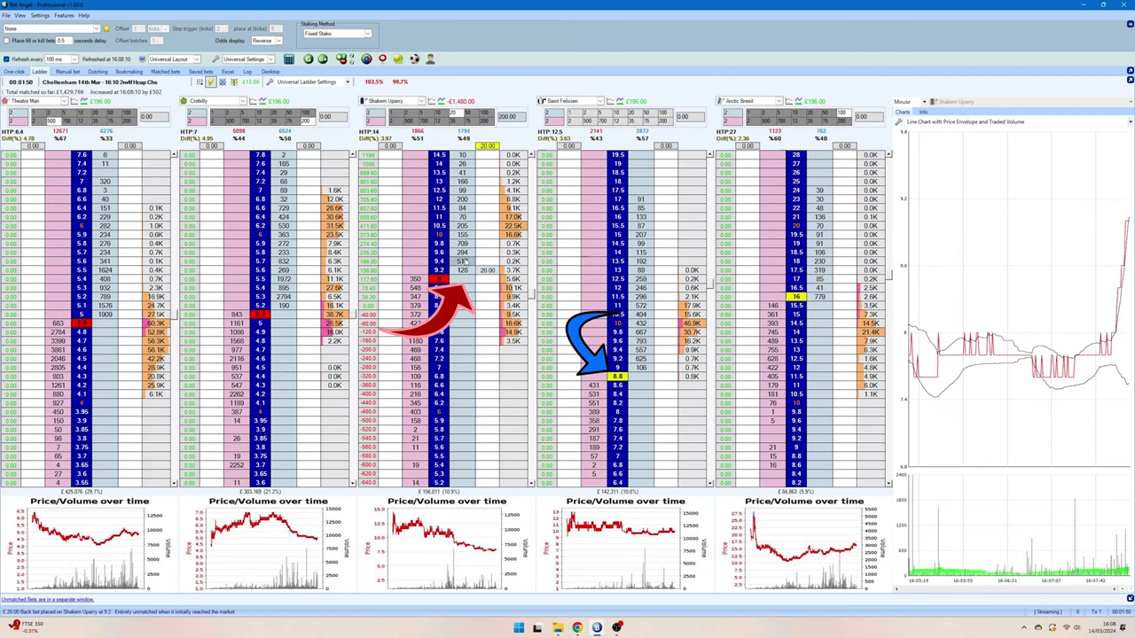
{"action": "left_click", "coordinate": [462, 261]}
{"action": "left_click", "coordinate": [463, 244]}
{"action": "left_click", "coordinate": [465, 253]}
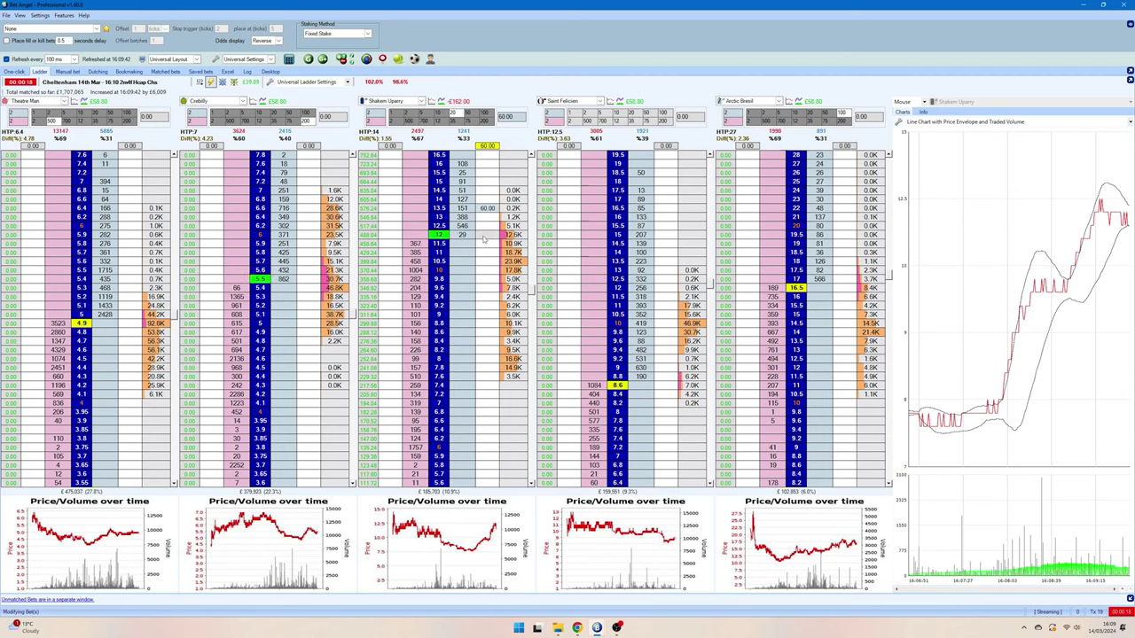
{"action": "left_click", "coordinate": [470, 236]}
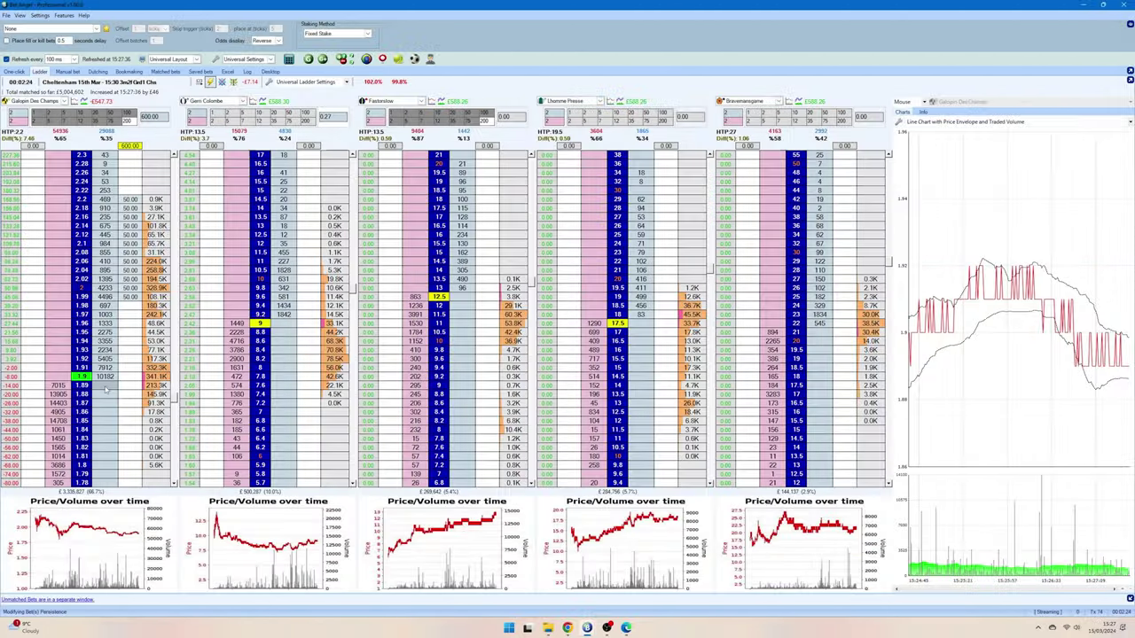
Back Galopin Des Champs, cancel its unmatched 50.00 backs, then green up Galopin and Bunting
{"action": "left_click", "coordinate": [104, 390]}
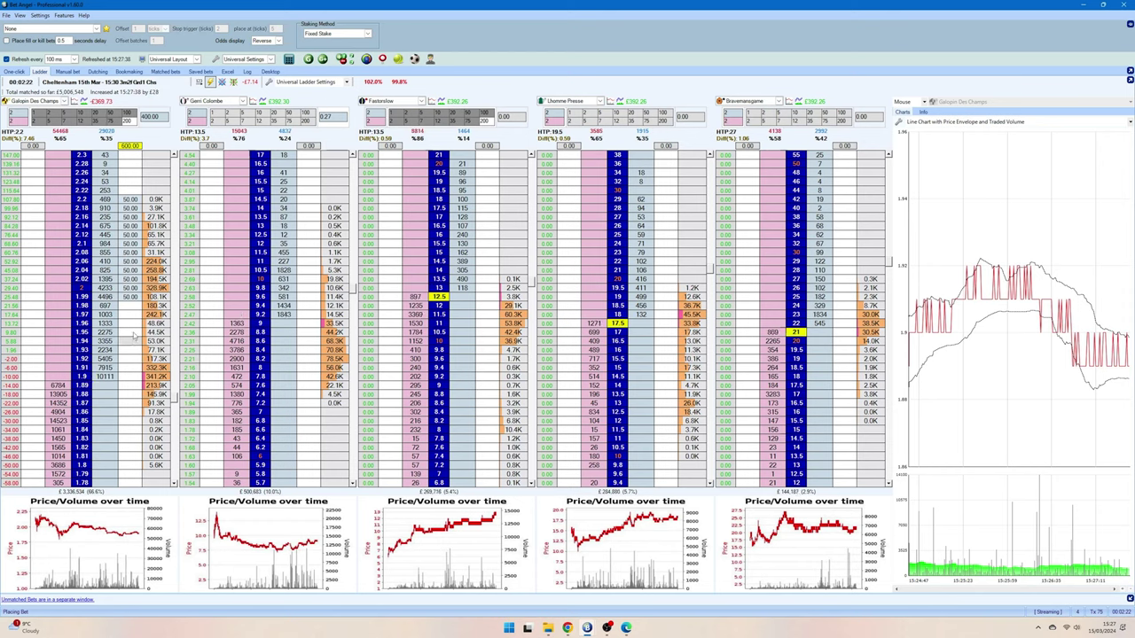
{"action": "left_click", "coordinate": [141, 377]}
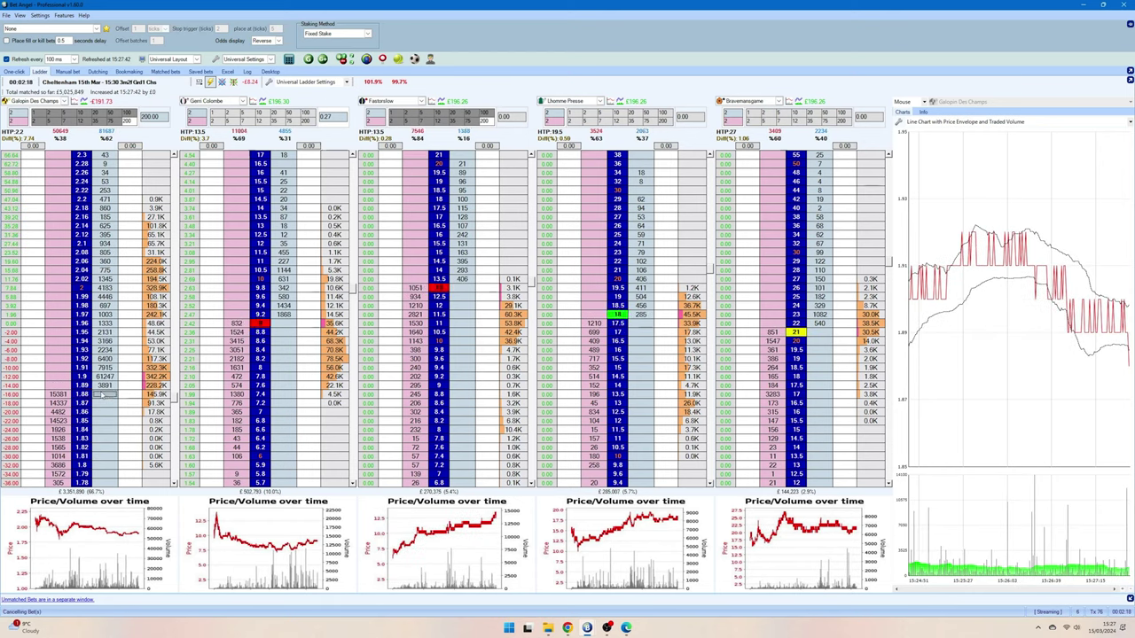
{"action": "left_click", "coordinate": [130, 387]}
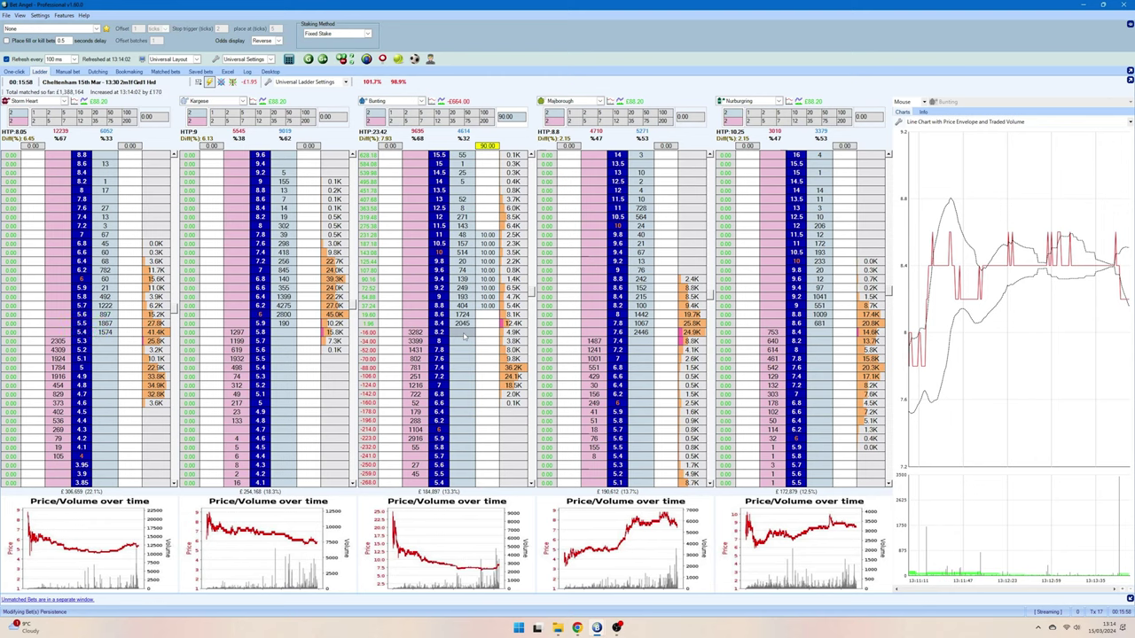
{"action": "left_click", "coordinate": [499, 145]}
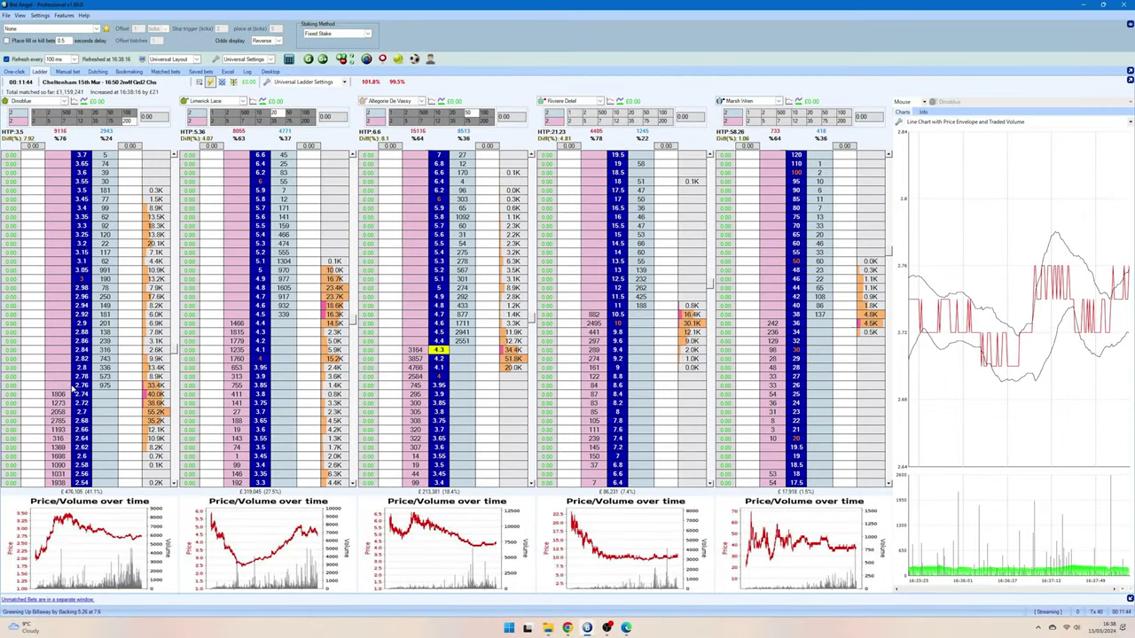
Lay £200 on Dinoblue at 2.76
{"action": "left_click", "coordinate": [64, 393]}
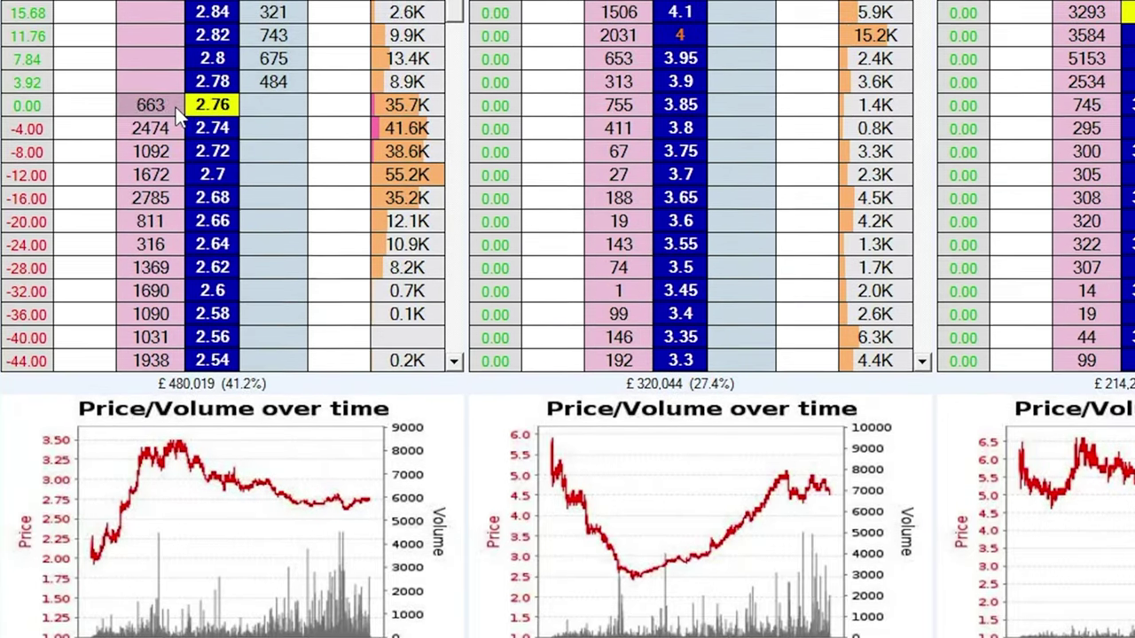
Place two 200.00 lays on Dinoblue at 2.76, totalling a 400.00 lay
{"action": "left_click", "coordinate": [176, 110]}
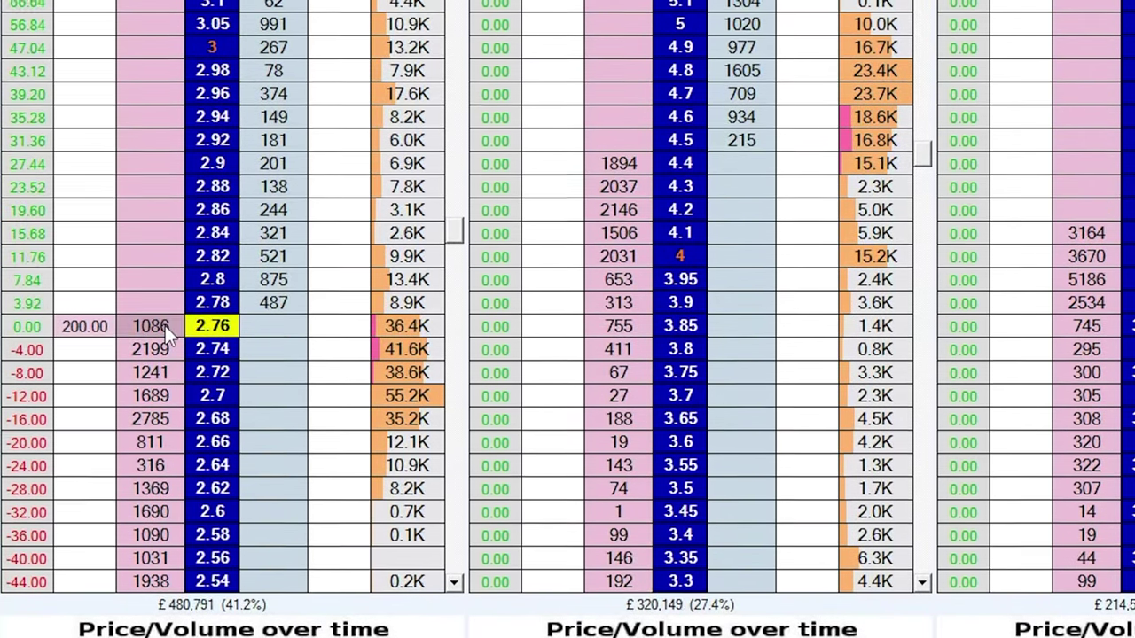
{"action": "left_click", "coordinate": [175, 256]}
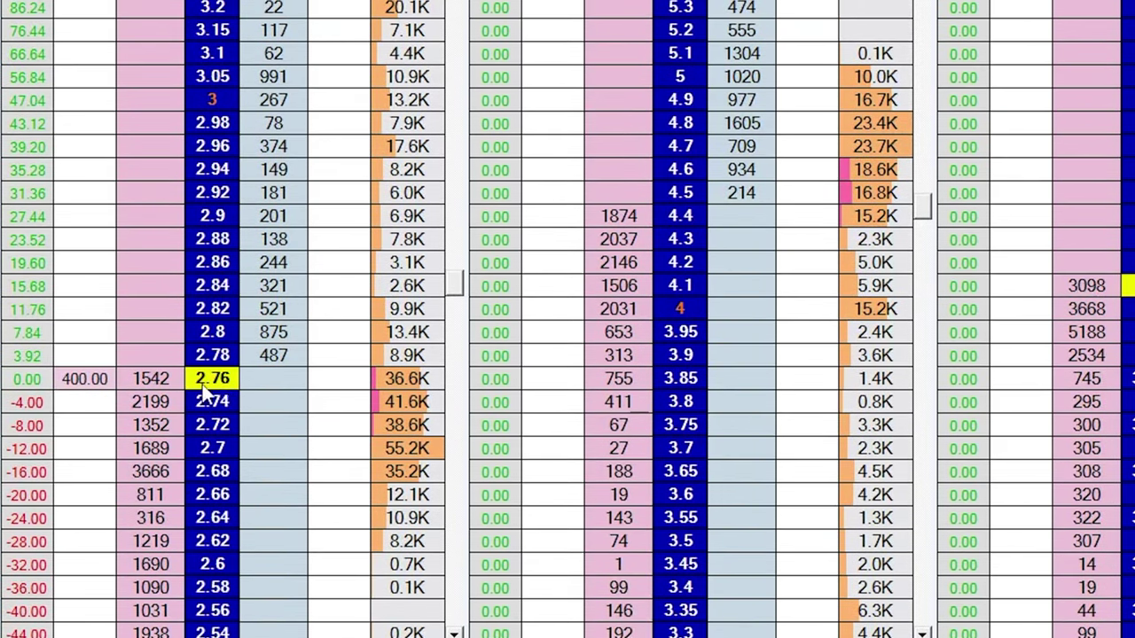